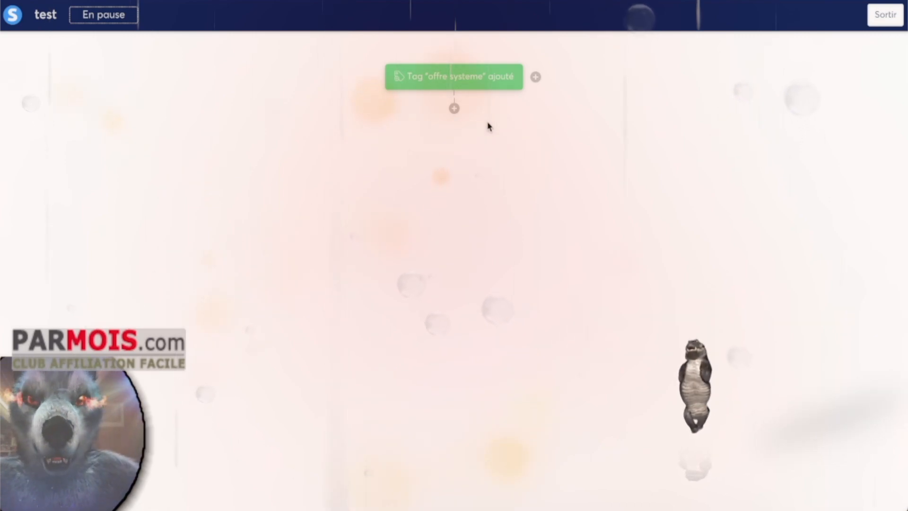
- Try to add a 180-day delay (Journées) below the "offre systeme" tag trigger
{"action": "left_click", "coordinate": [454, 109]}
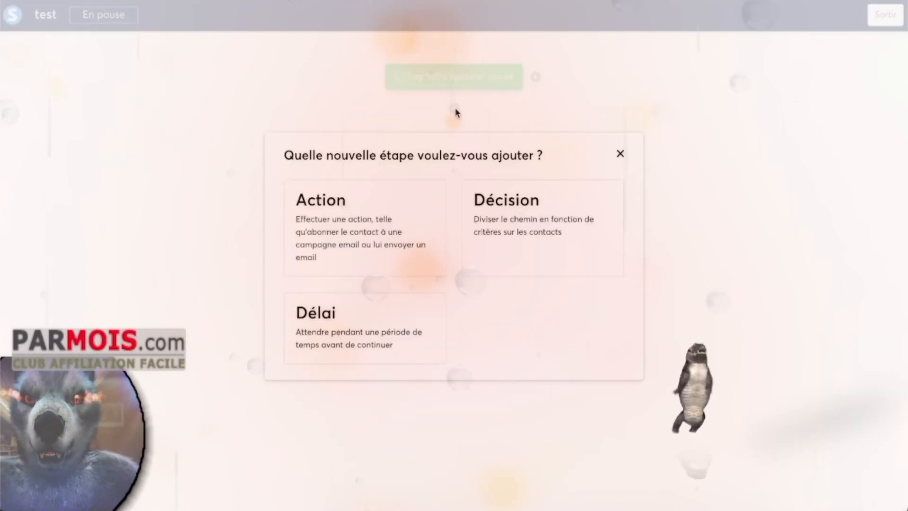
{"action": "left_click", "coordinate": [326, 306]}
{"action": "left_click", "coordinate": [426, 231]}
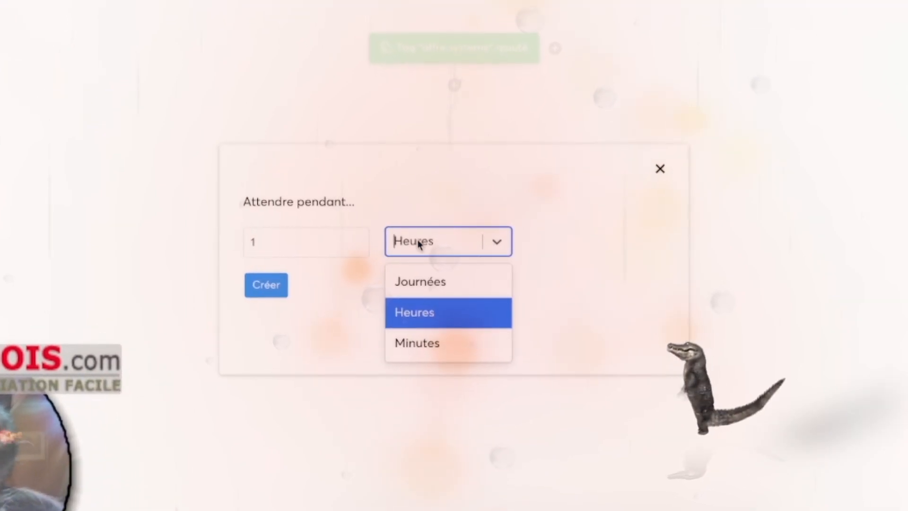
{"action": "left_click", "coordinate": [431, 284]}
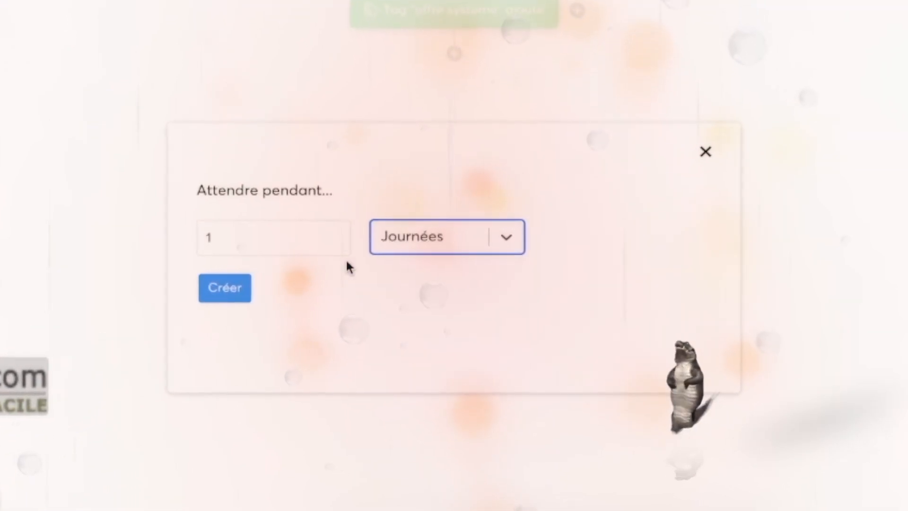
{"action": "left_click", "coordinate": [221, 229]}
{"action": "type", "text": "80"}
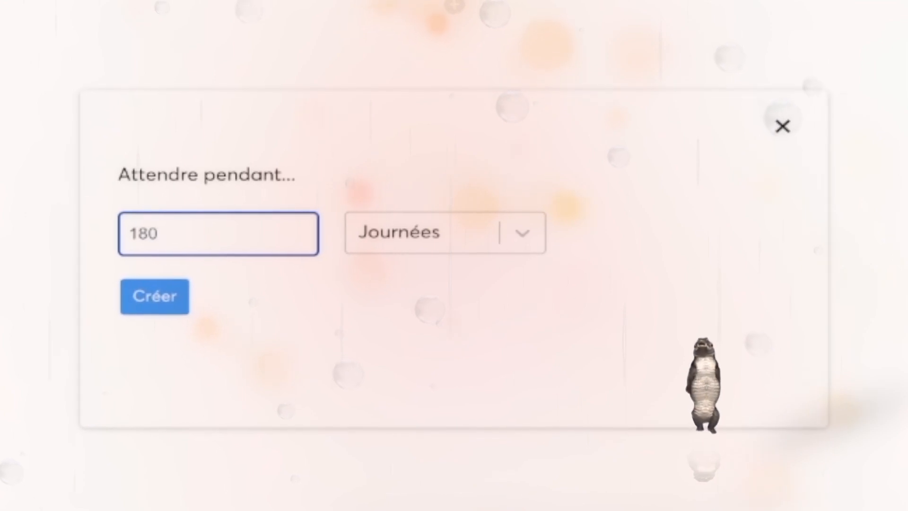
{"action": "left_click", "coordinate": [158, 302]}
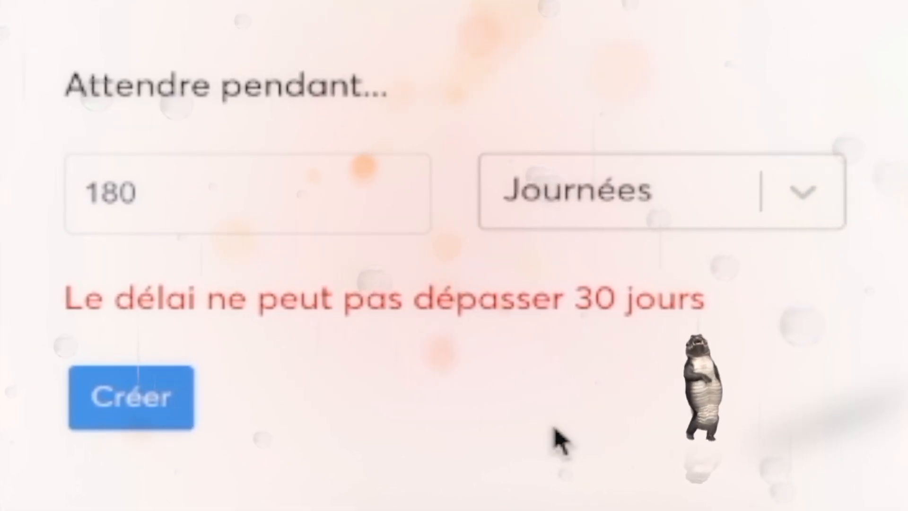
- Set the delay to 30 days and create it below the tag trigger
{"action": "double_click", "coordinate": [117, 189]}
{"action": "type", "text": "30"}
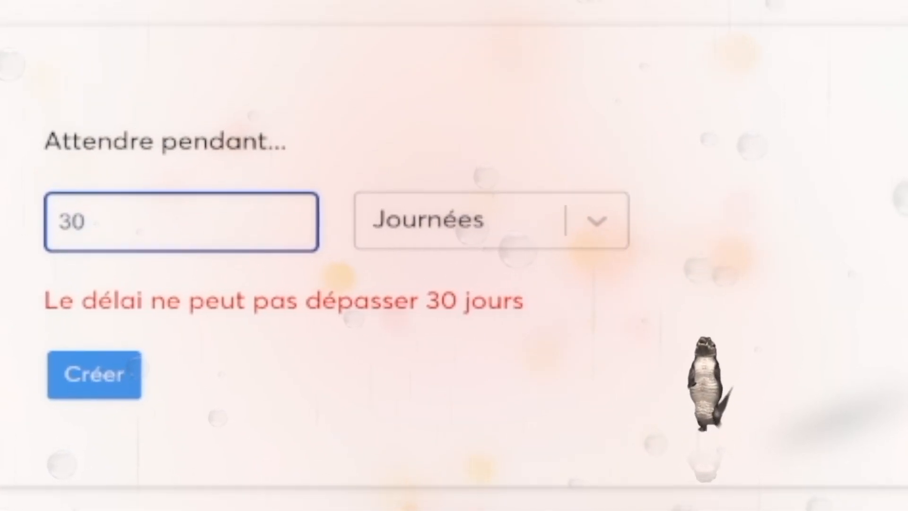
{"action": "left_click", "coordinate": [97, 378]}
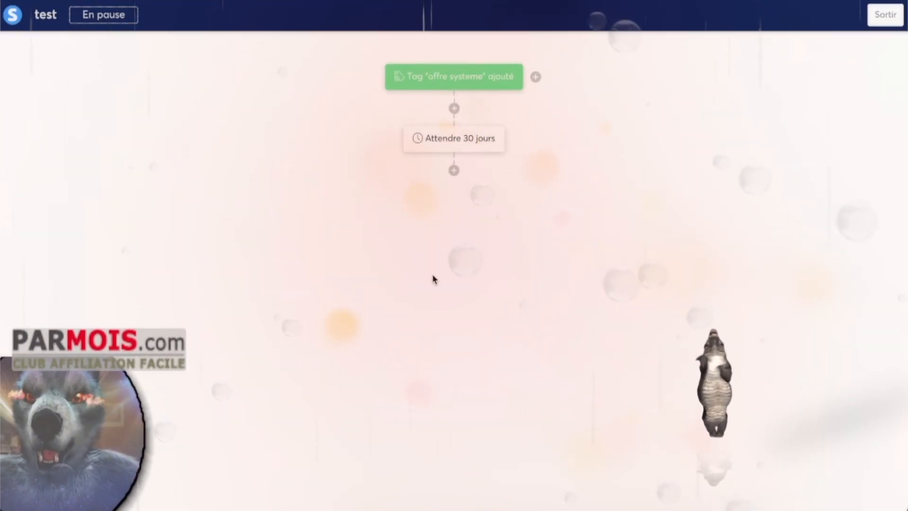
- Add a second delay of 30 days (Journées) below the first one
{"action": "left_click", "coordinate": [454, 172]}
{"action": "left_click", "coordinate": [375, 308]}
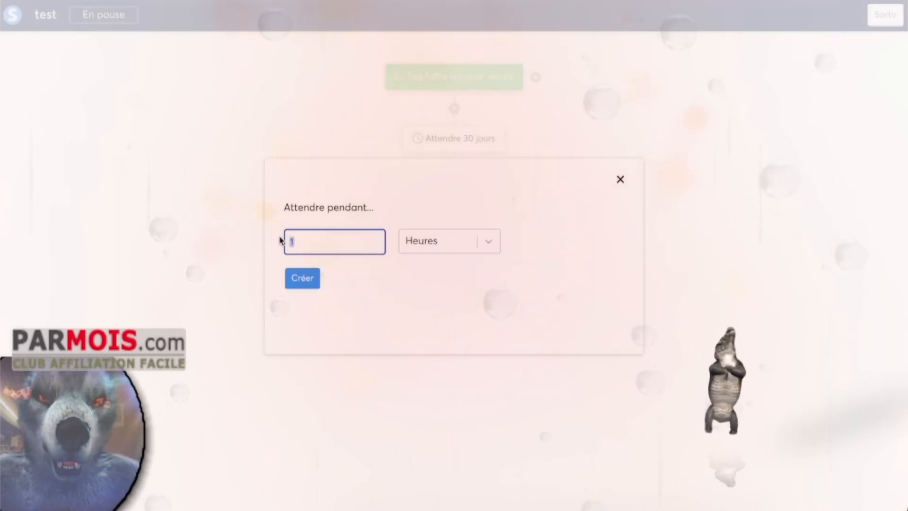
{"action": "type", "text": "30"}
{"action": "left_click", "coordinate": [409, 240]}
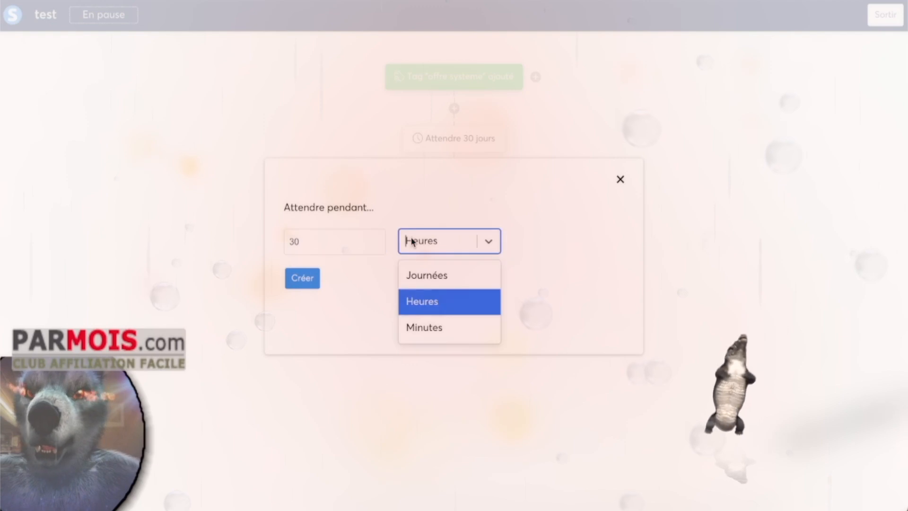
{"action": "left_click", "coordinate": [421, 276]}
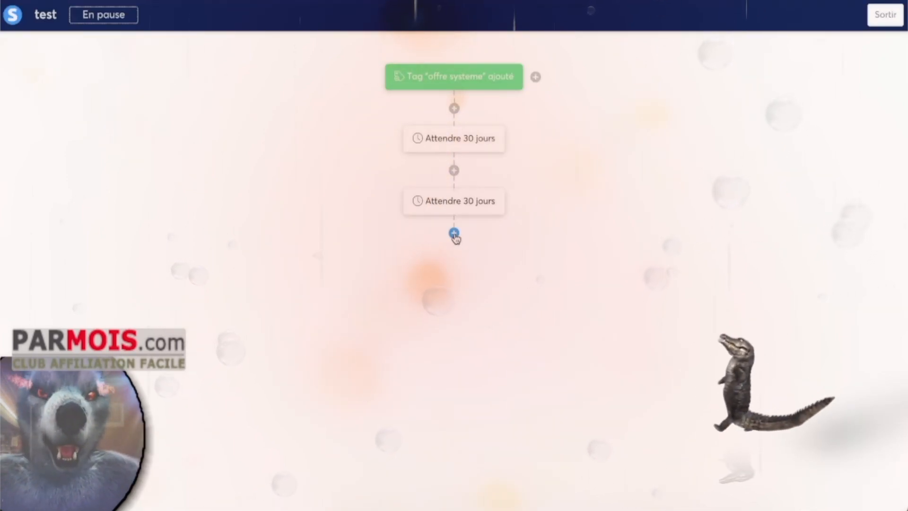
- Add a third delay of 30 days (Journées) at the end of the workflow
{"action": "left_click", "coordinate": [454, 233]}
{"action": "left_click", "coordinate": [331, 339]}
{"action": "left_click", "coordinate": [290, 242]}
{"action": "type", "text": "30"}
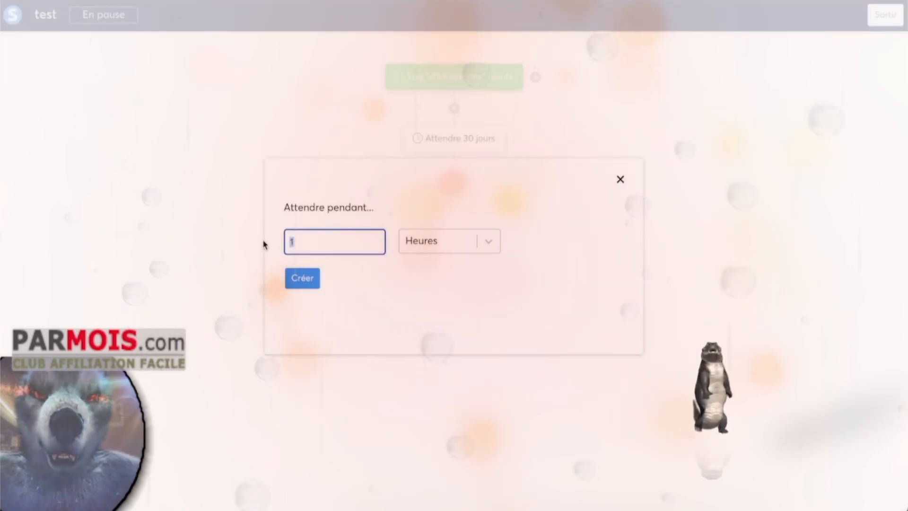
{"action": "left_click", "coordinate": [431, 242]}
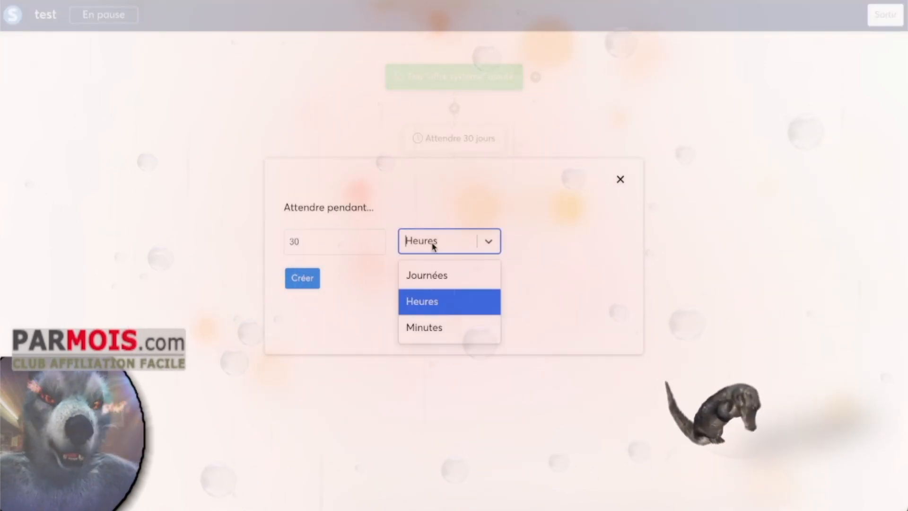
{"action": "left_click", "coordinate": [426, 274]}
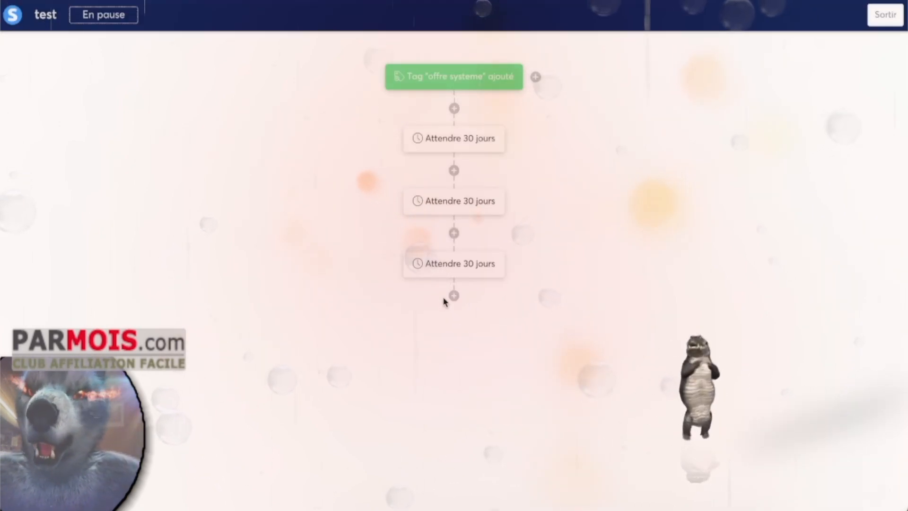
- Add a fourth delay of 30 days (Journées) below the third one
{"action": "left_click", "coordinate": [454, 296]}
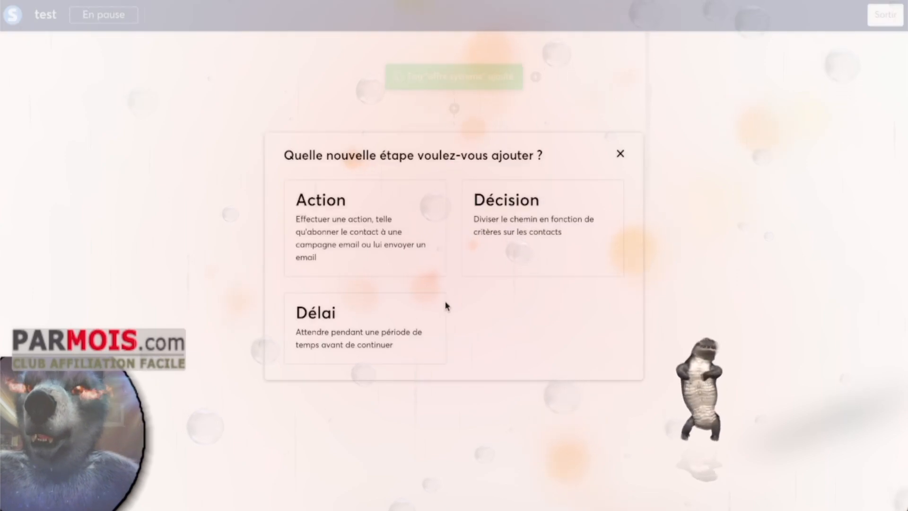
{"action": "left_click", "coordinate": [359, 317]}
{"action": "left_click_drag", "start_coordinate": [327, 235], "coordinate": [279, 244]}
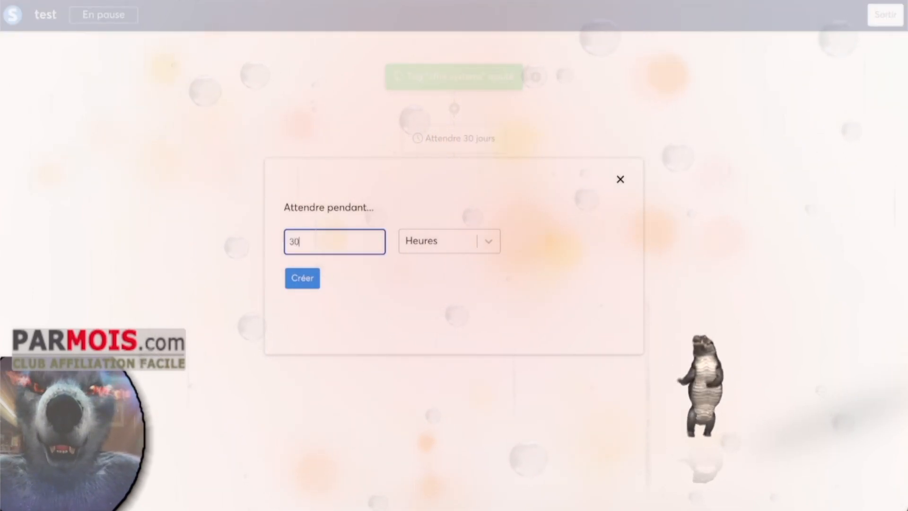
{"action": "left_click", "coordinate": [446, 252]}
{"action": "left_click", "coordinate": [416, 276]}
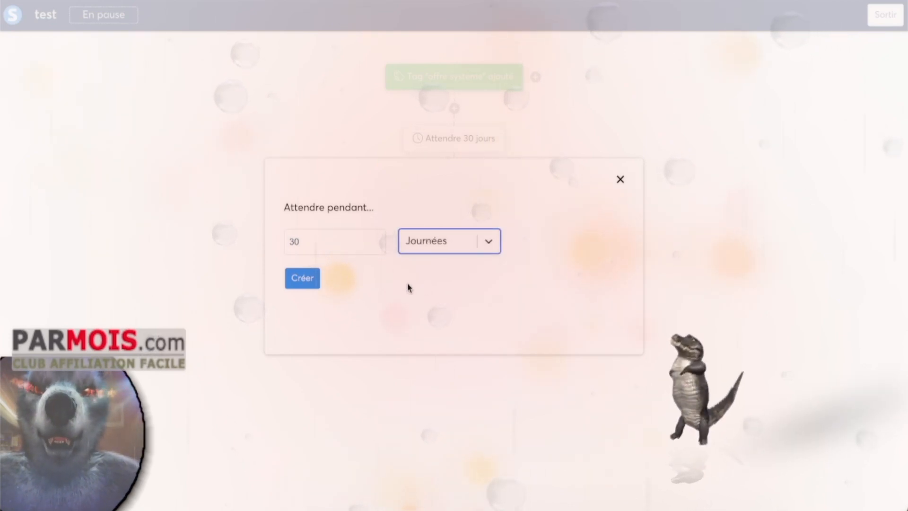
{"action": "left_click", "coordinate": [302, 286]}
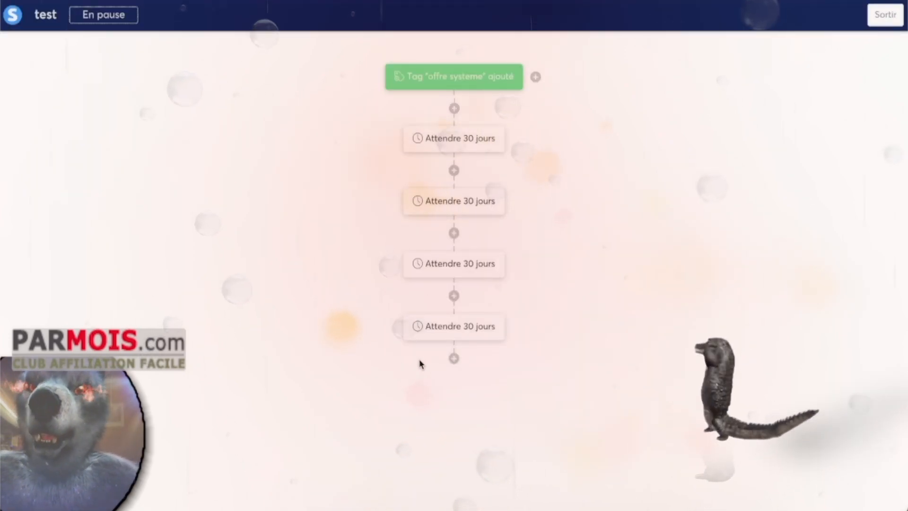
- Add a fifth delay of 30 days (Journées) below the fourth one
{"action": "left_click", "coordinate": [453, 359]}
{"action": "left_click", "coordinate": [415, 358]}
{"action": "double_click", "coordinate": [285, 241]}
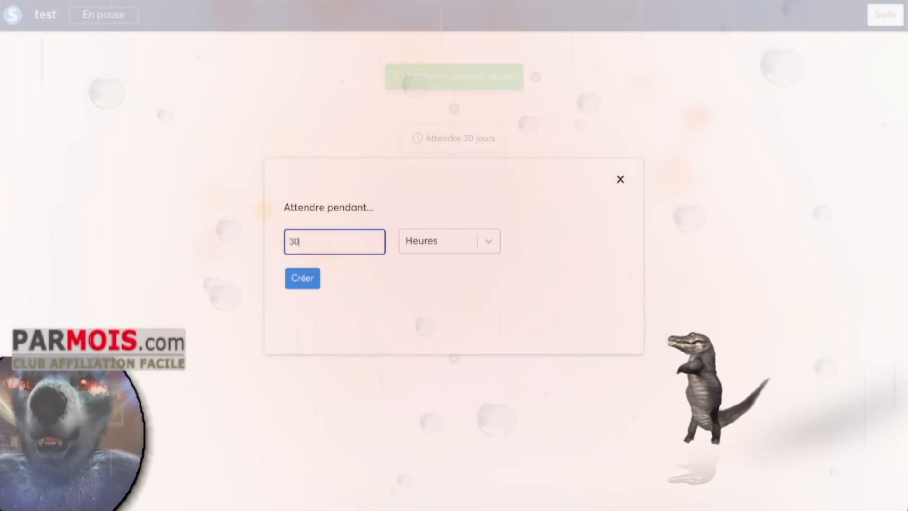
{"action": "left_click", "coordinate": [484, 240]}
{"action": "left_click", "coordinate": [440, 270]}
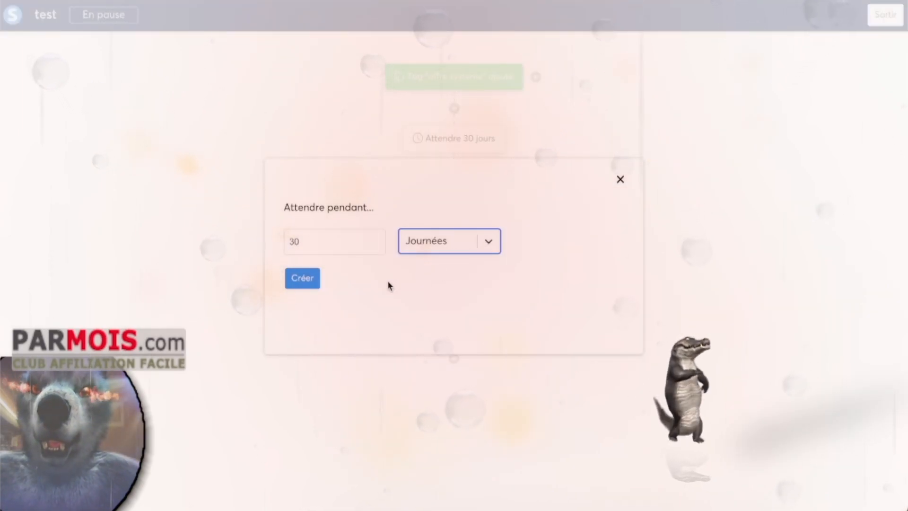
{"action": "left_click", "coordinate": [301, 280]}
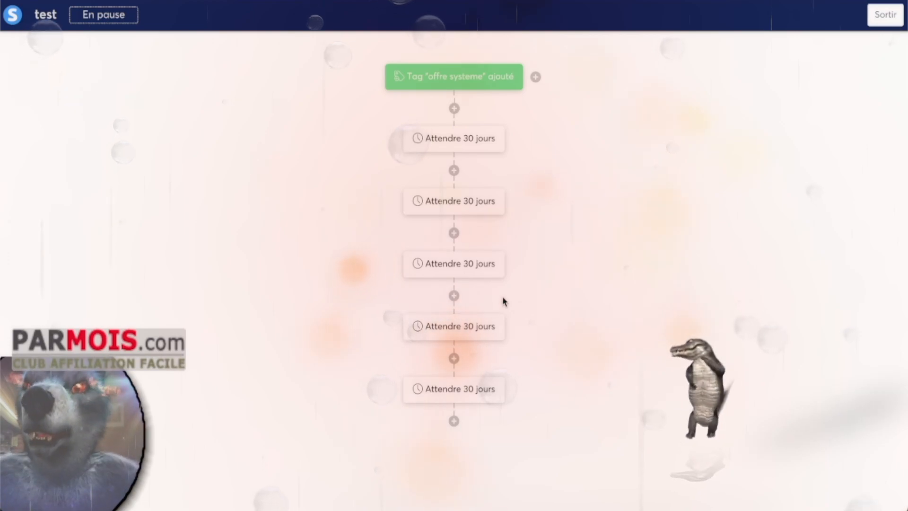
- Add a sixth delay of 30 days (Journées) at the end of the delay chain
{"action": "left_click", "coordinate": [455, 421]}
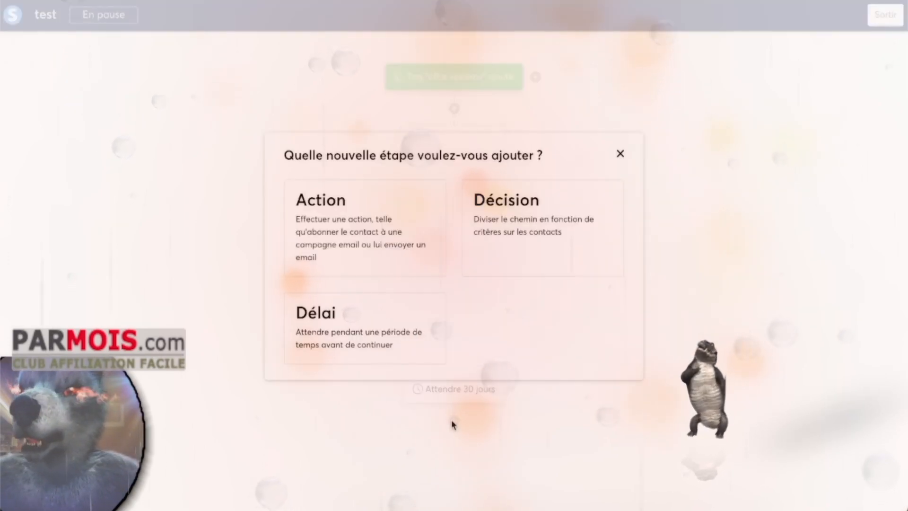
{"action": "left_click", "coordinate": [388, 329]}
{"action": "double_click", "coordinate": [289, 241]}
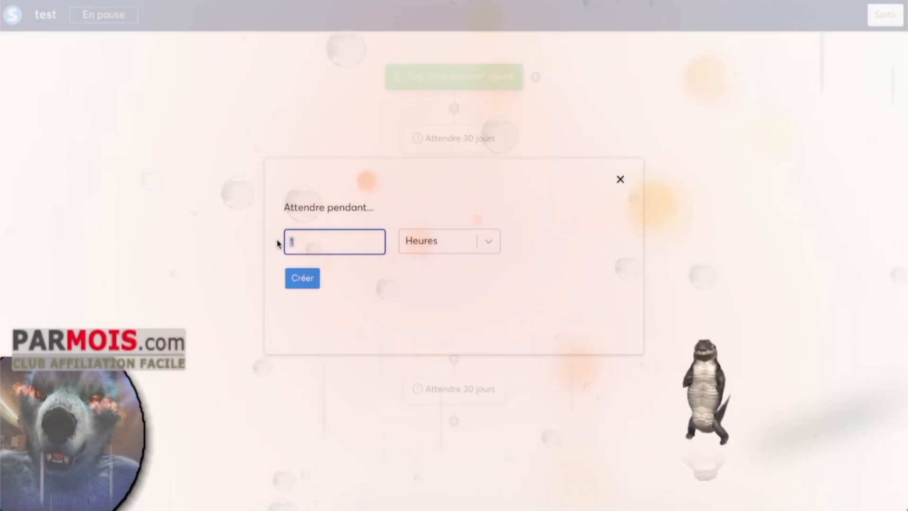
{"action": "type", "text": "30"}
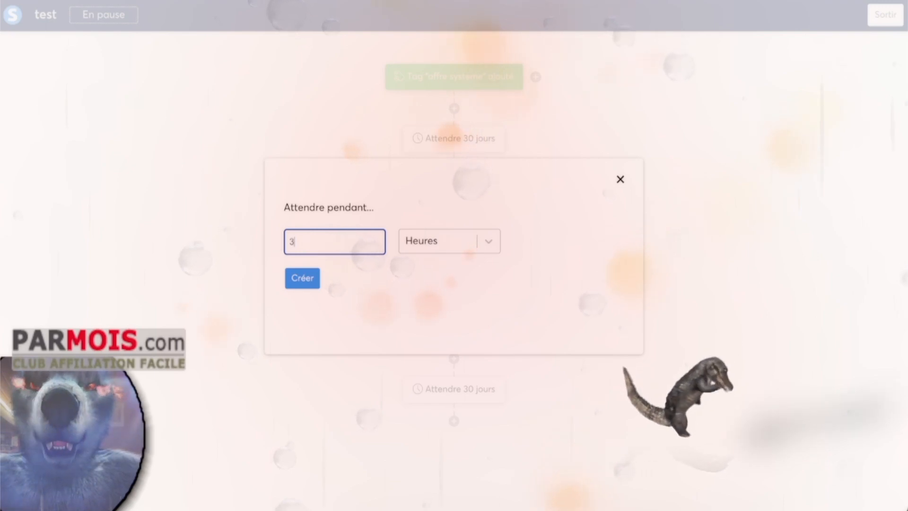
{"action": "left_click", "coordinate": [404, 249]}
{"action": "left_click", "coordinate": [422, 275]}
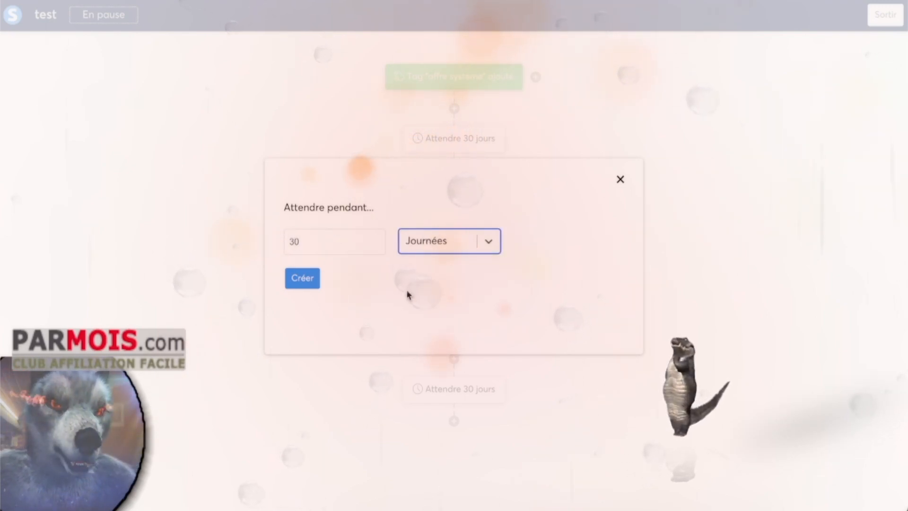
{"action": "left_click", "coordinate": [398, 296]}
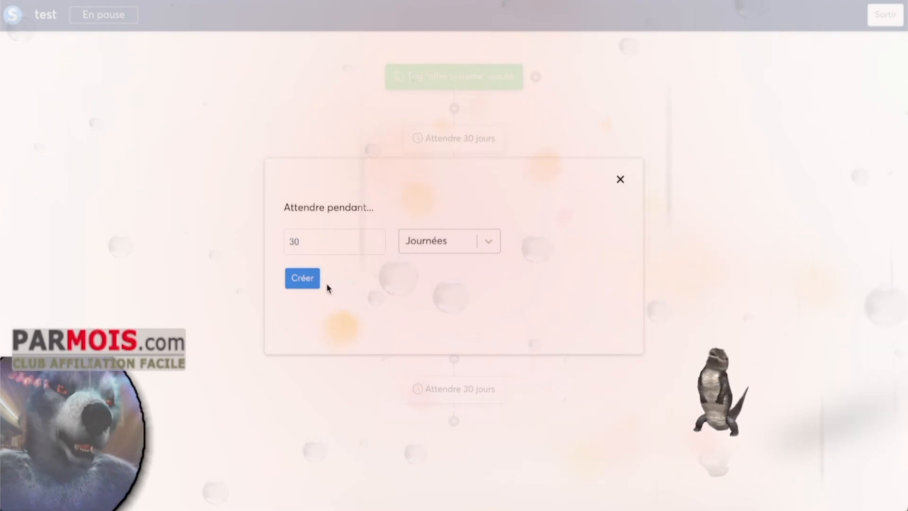
{"action": "left_click", "coordinate": [303, 278]}
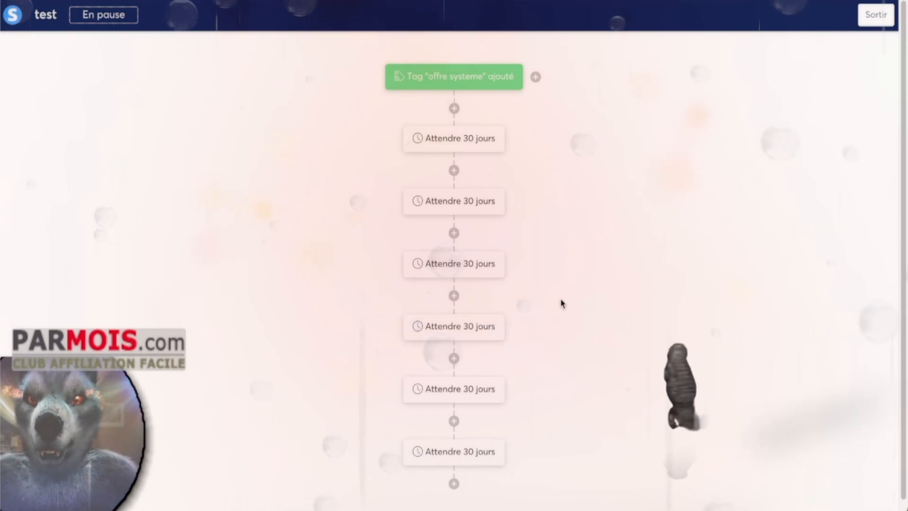
- Add an "Ajouter un tag" action with the tag "tradeauto" after the last delay
{"action": "scroll", "coordinate": [543, 301], "scroll_direction": "down", "scroll_amount": 1}
{"action": "left_click", "coordinate": [454, 470]}
{"action": "left_click", "coordinate": [356, 220]}
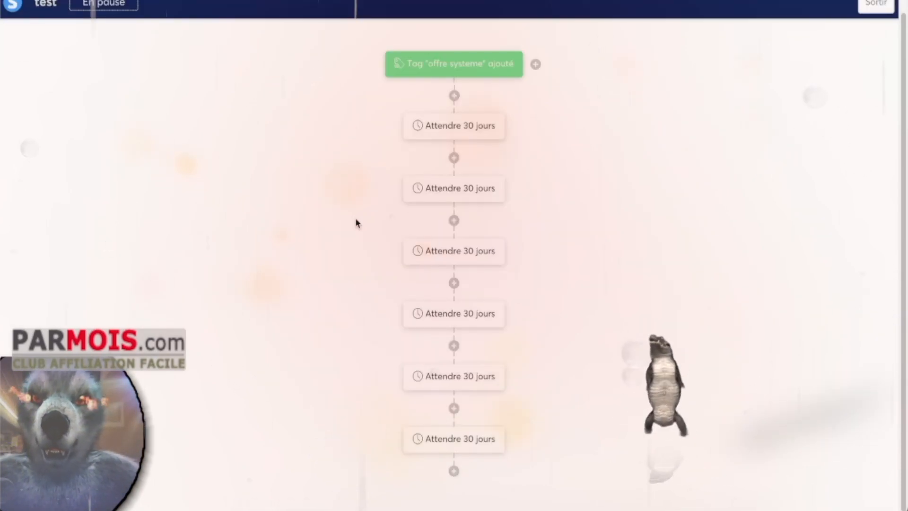
{"action": "left_click", "coordinate": [329, 235]}
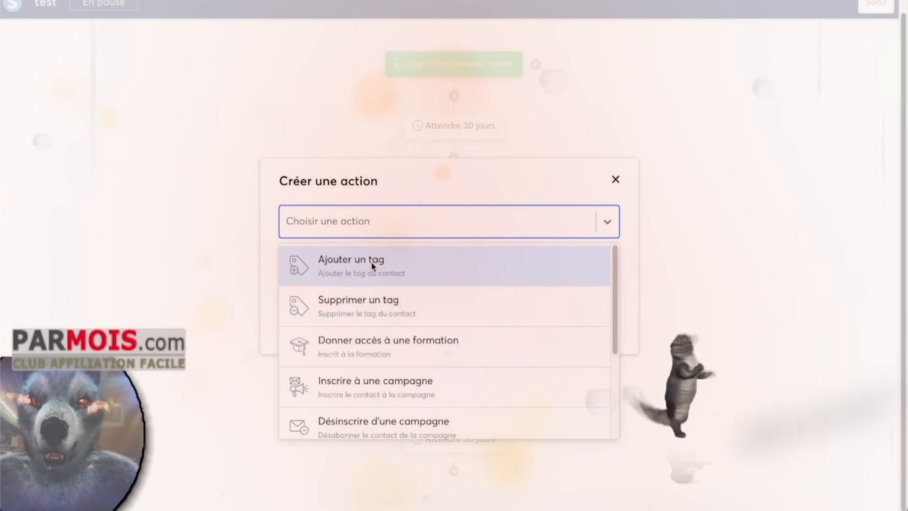
{"action": "left_click", "coordinate": [354, 265]}
{"action": "left_click", "coordinate": [387, 264]}
{"action": "left_click", "coordinate": [353, 294]}
{"action": "left_click", "coordinate": [298, 299]}
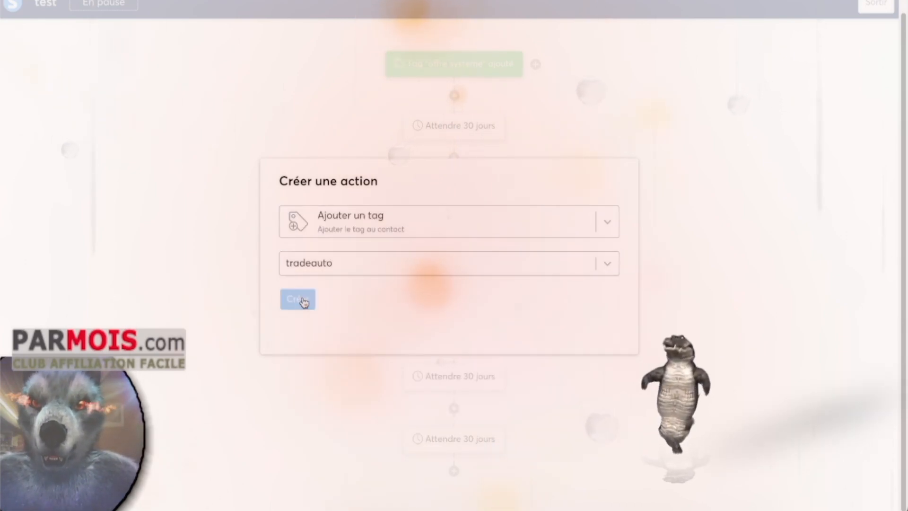
- Remove the last two 30-day delays directly above the "tradeauto" tag action, confirming each removal
{"action": "scroll", "coordinate": [543, 175], "scroll_direction": "down", "scroll_amount": 2}
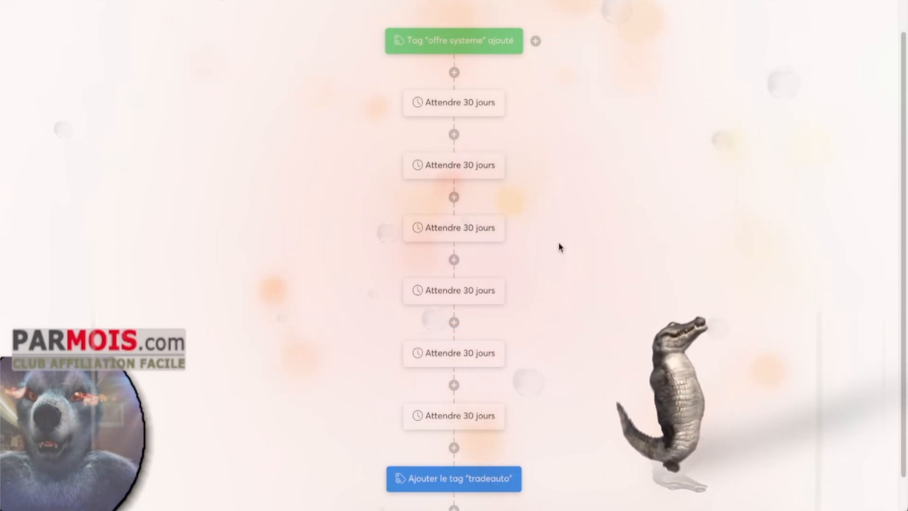
{"action": "scroll", "coordinate": [591, 229], "scroll_direction": "up", "scroll_amount": 3}
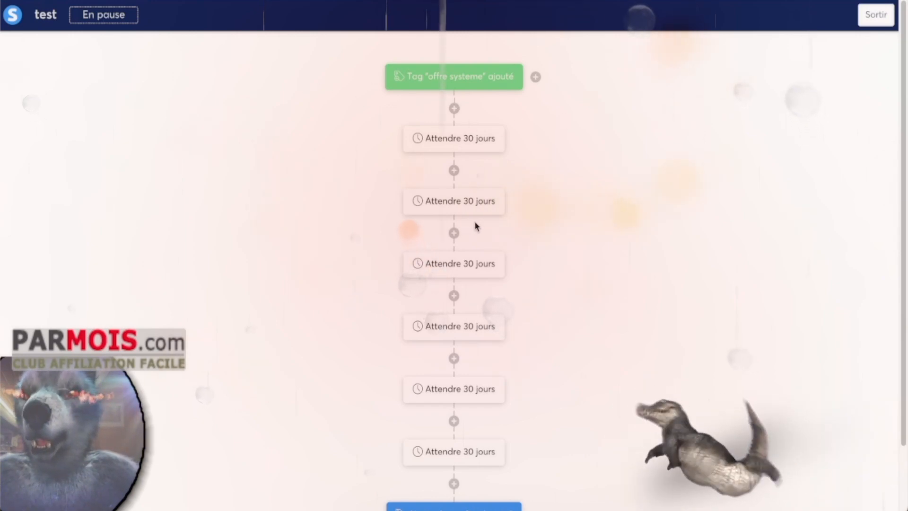
{"action": "mouse_move", "coordinate": [487, 154]}
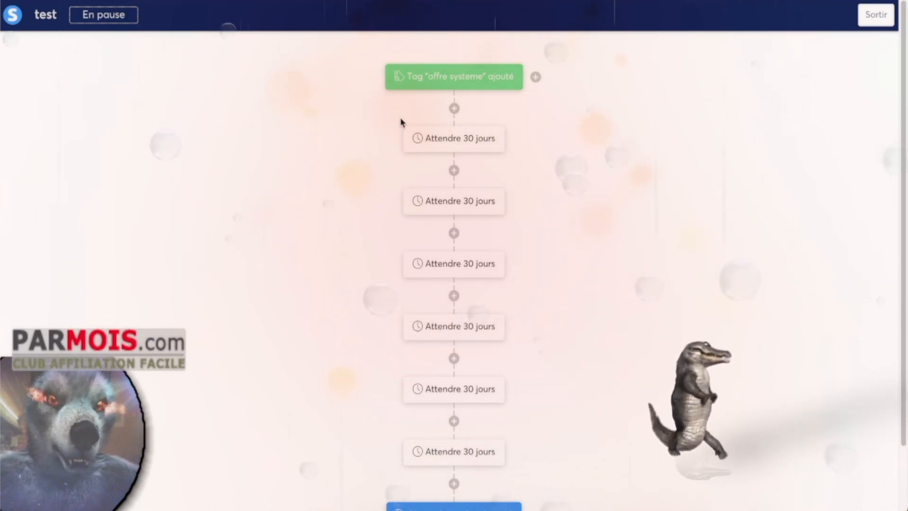
{"action": "left_click", "coordinate": [505, 438]}
{"action": "key", "text": "Return"}
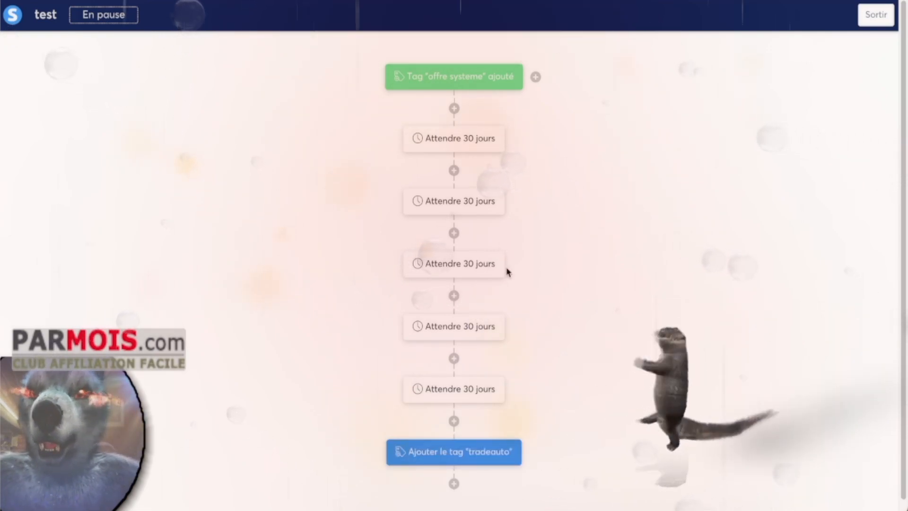
{"action": "left_click", "coordinate": [505, 376]}
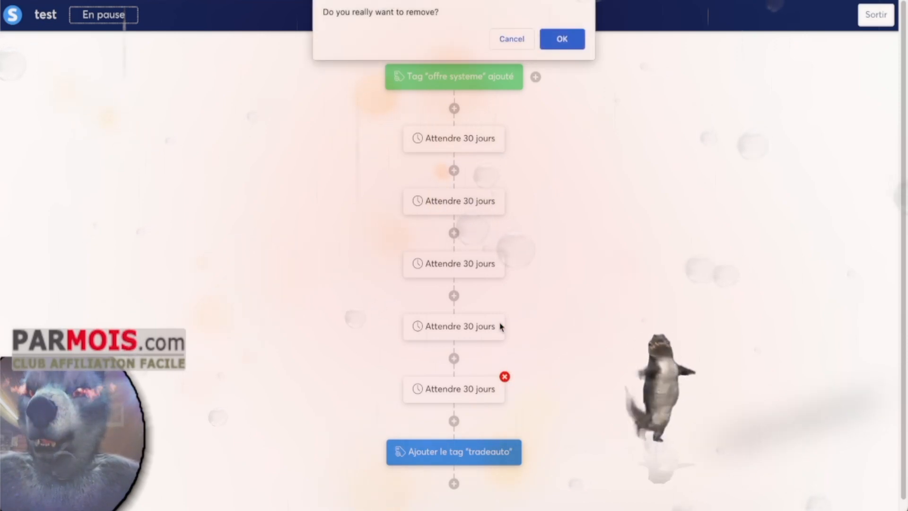
{"action": "left_click", "coordinate": [566, 44]}
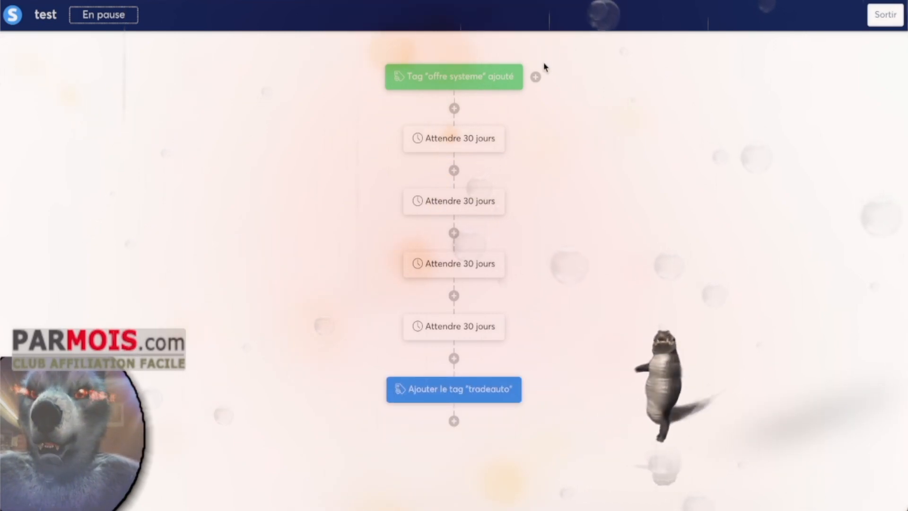
- Remove the three 30-day delays directly above the "tradeauto" tag action, keeping only the first delay and confirming each removal
{"action": "left_click", "coordinate": [505, 314]}
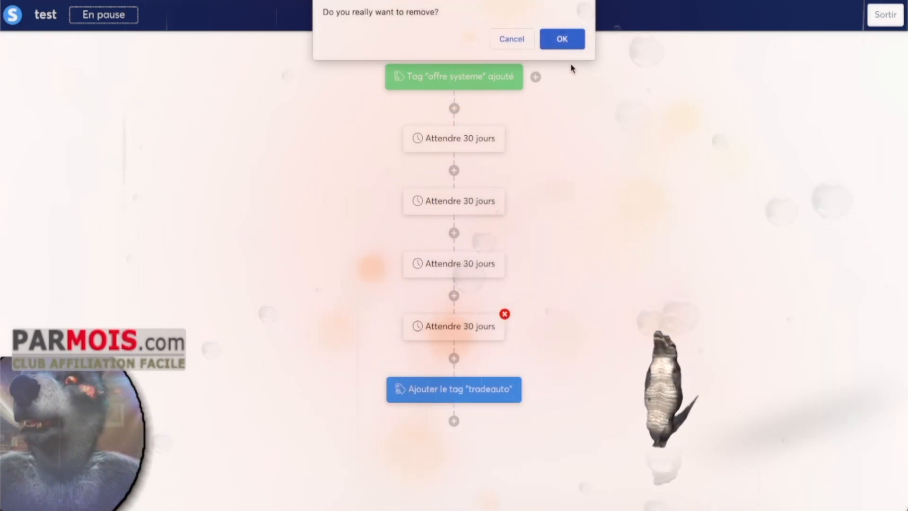
{"action": "left_click", "coordinate": [562, 39]}
{"action": "left_click", "coordinate": [505, 251]}
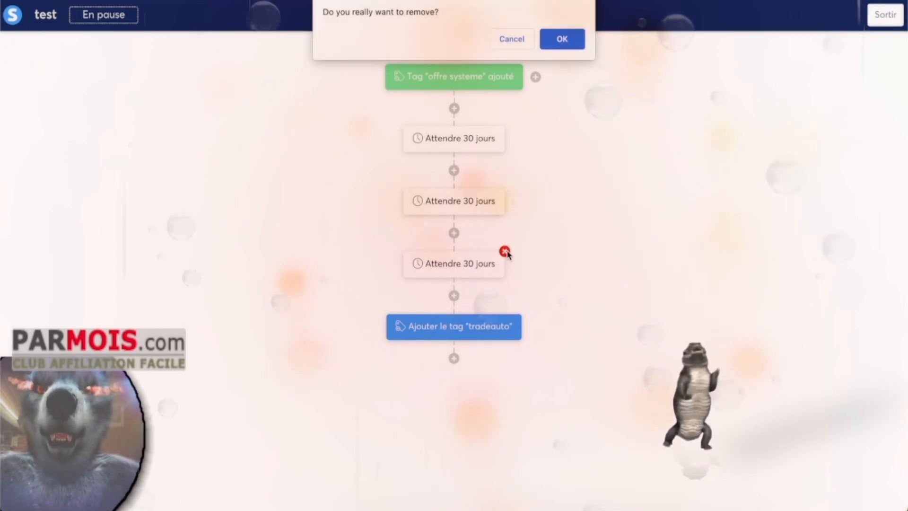
{"action": "left_click", "coordinate": [564, 39]}
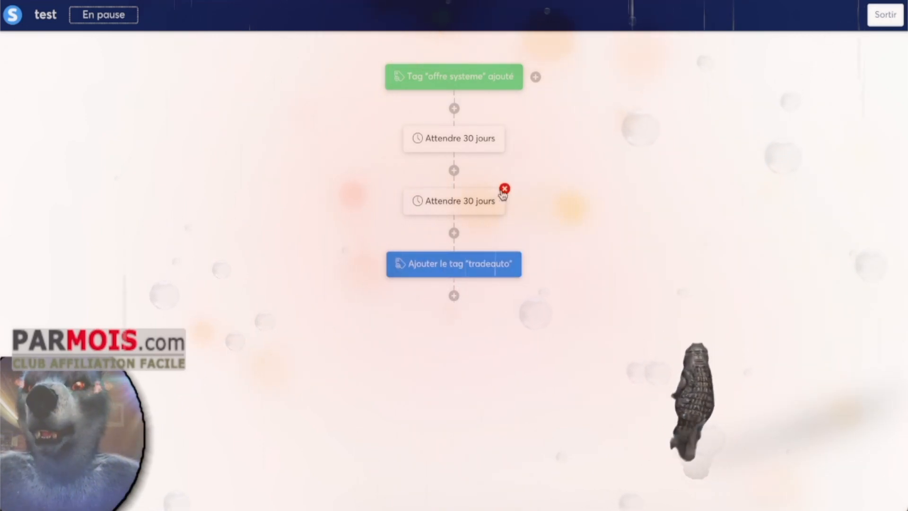
{"action": "left_click", "coordinate": [504, 189]}
{"action": "left_click", "coordinate": [563, 43]}
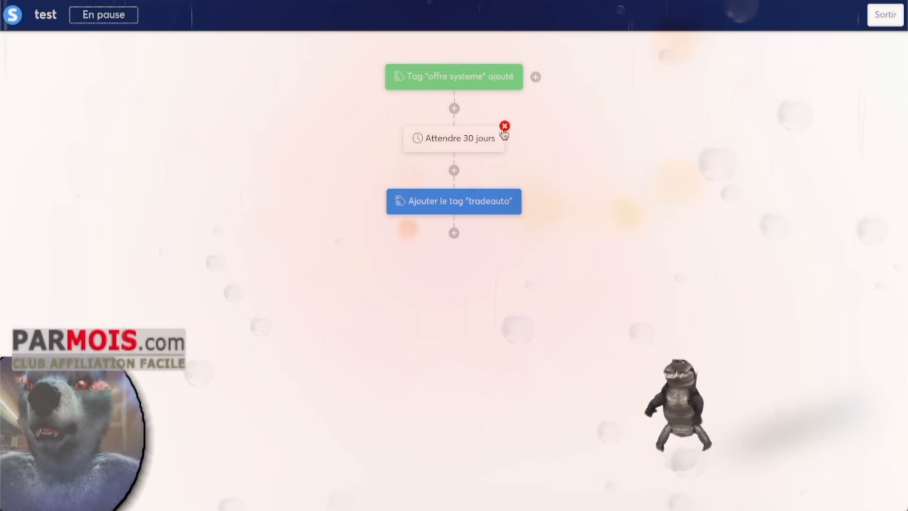
{"action": "left_click", "coordinate": [454, 110]}
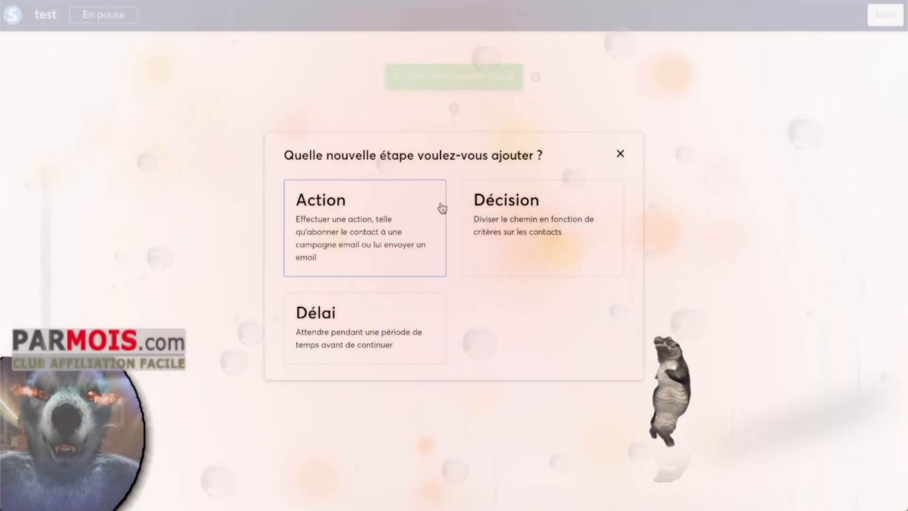
{"action": "left_click", "coordinate": [386, 241]}
{"action": "left_click", "coordinate": [399, 226]}
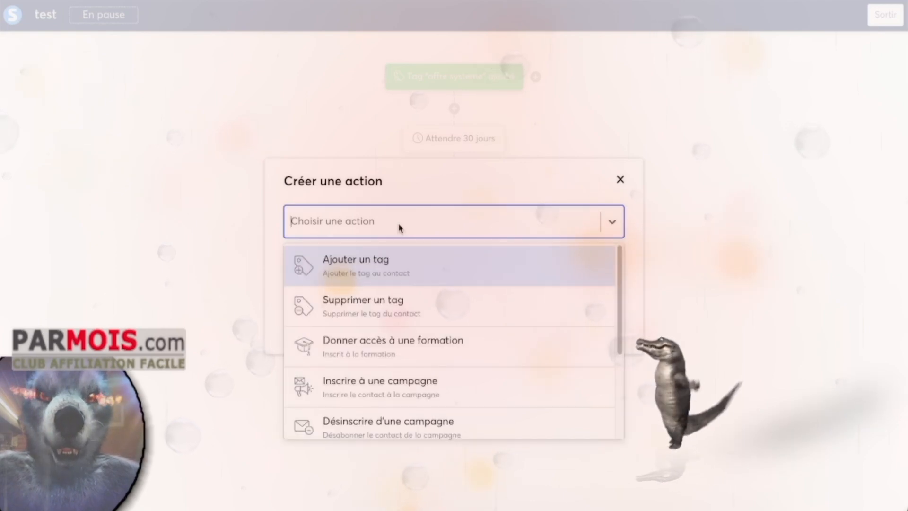
{"action": "left_click", "coordinate": [430, 395]}
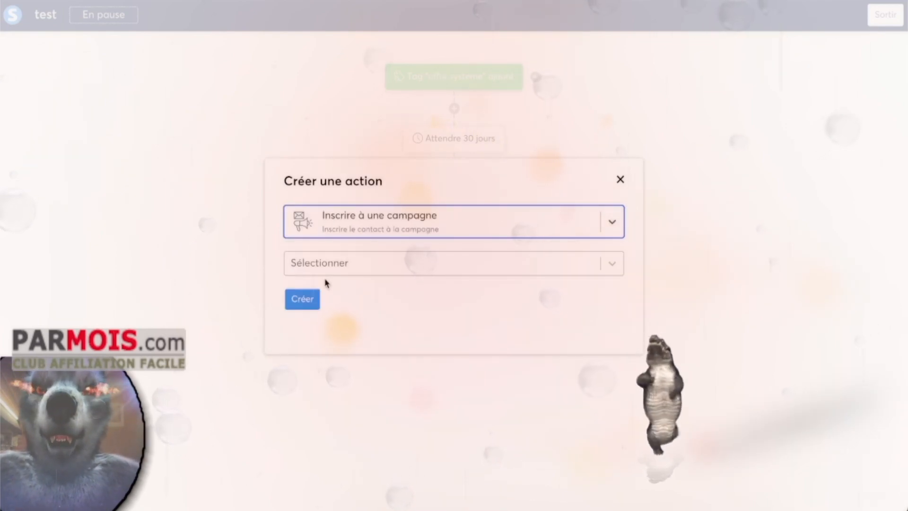
{"action": "left_click", "coordinate": [379, 265]}
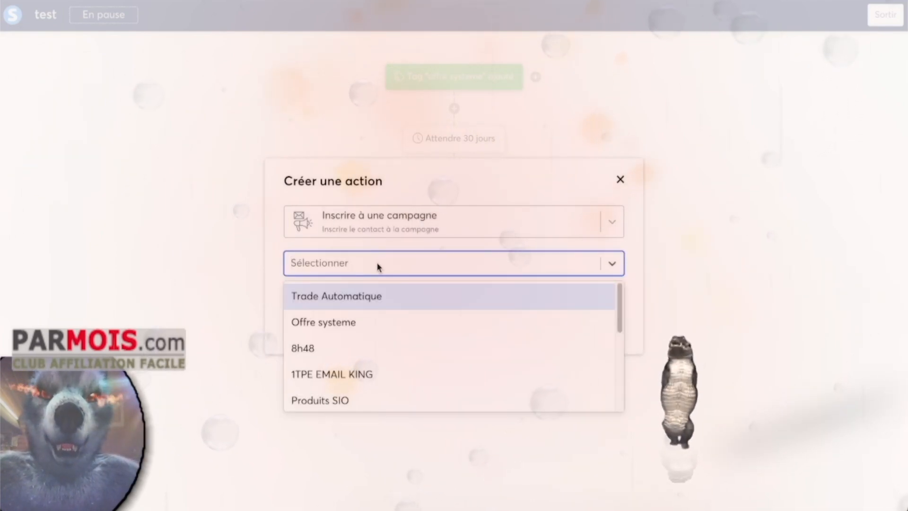
{"action": "left_click", "coordinate": [407, 265]}
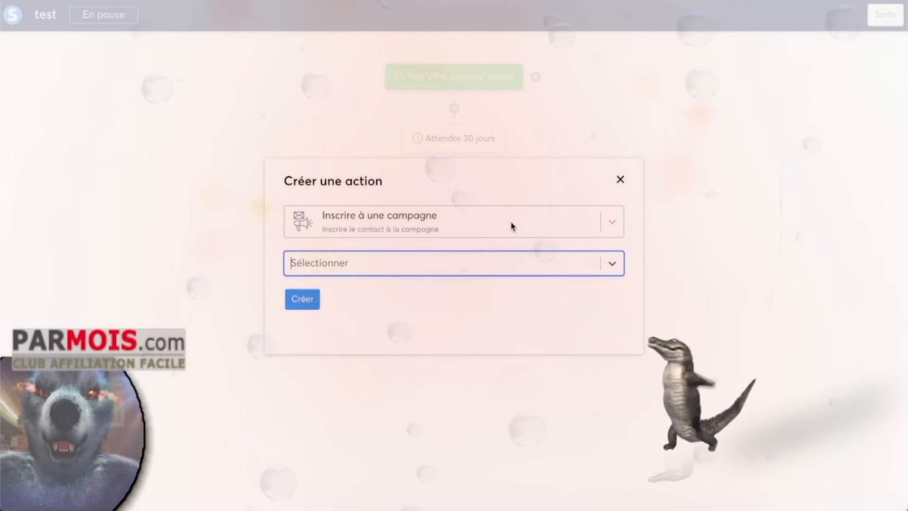
{"action": "left_click", "coordinate": [620, 181]}
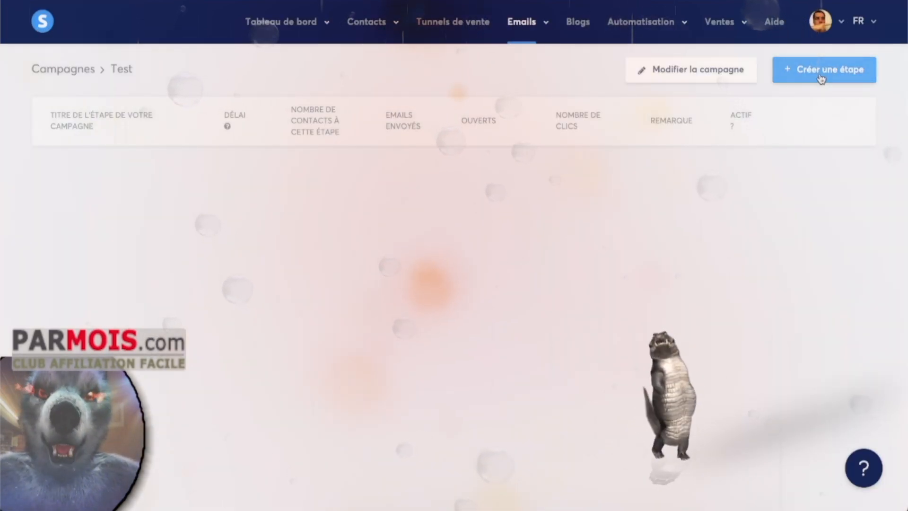
- Create a new email step in the Test campaign with the subject "tyty", using the classic editor
{"action": "left_click", "coordinate": [803, 71]}
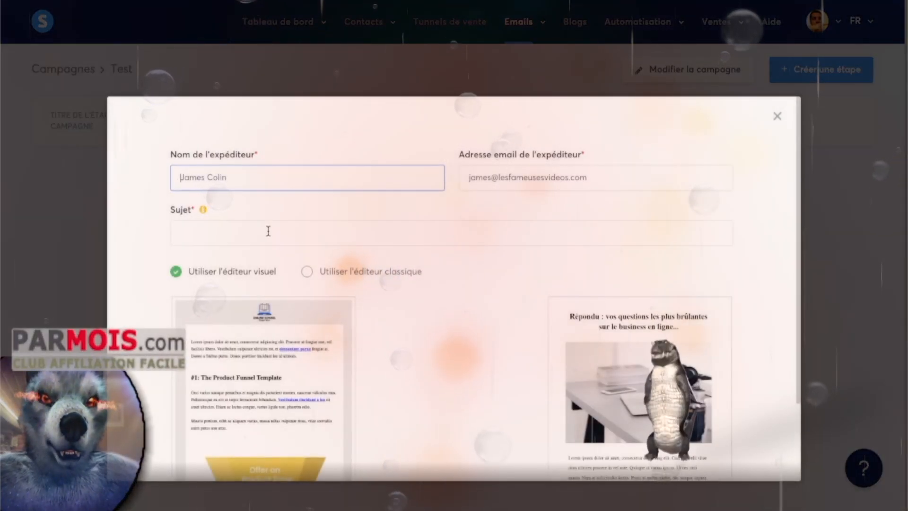
{"action": "left_click", "coordinate": [270, 232]}
{"action": "type", "text": "tyty"}
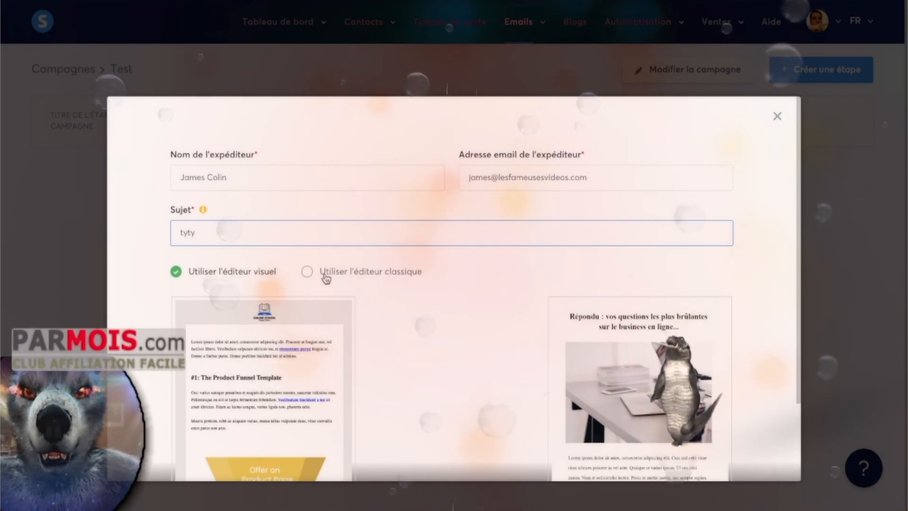
{"action": "left_click", "coordinate": [318, 275]}
{"action": "left_click", "coordinate": [451, 315]}
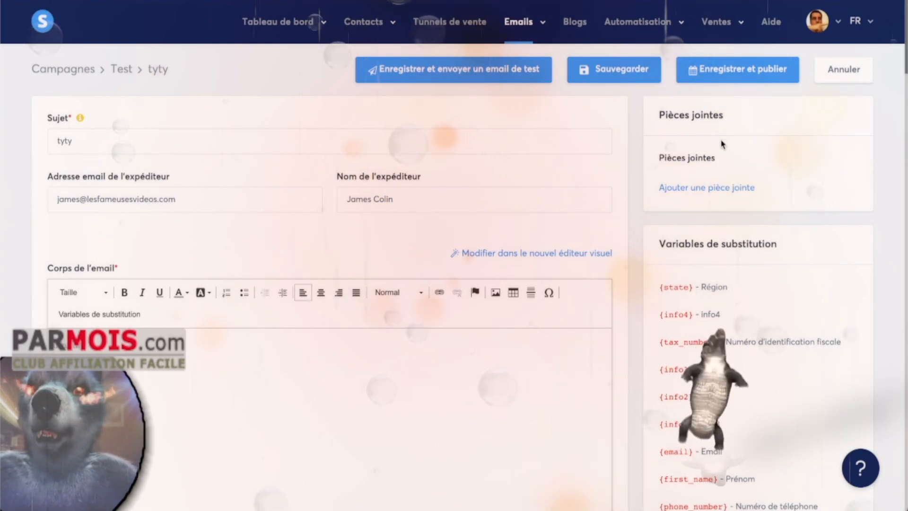
- Publish the "tyty" email with a delay of 365 days (Jours) from the previous email
{"action": "left_click", "coordinate": [737, 71]}
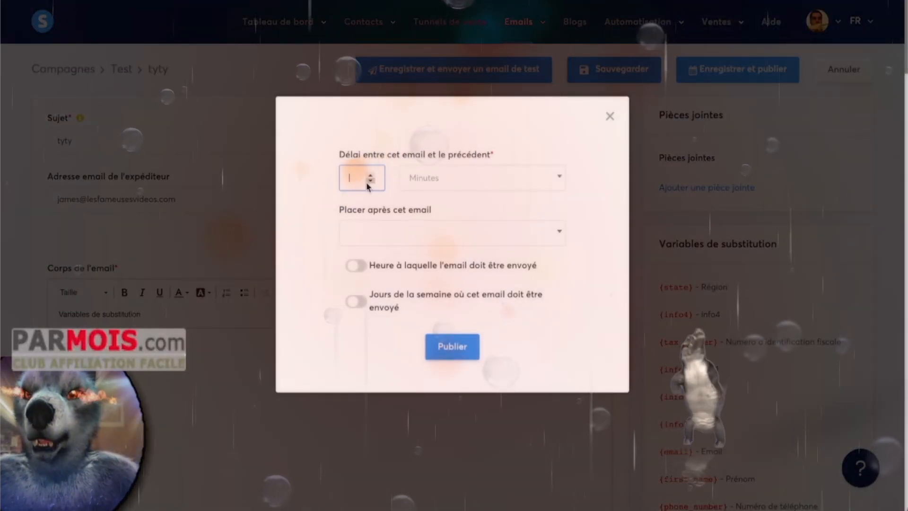
{"action": "type", "text": "365"}
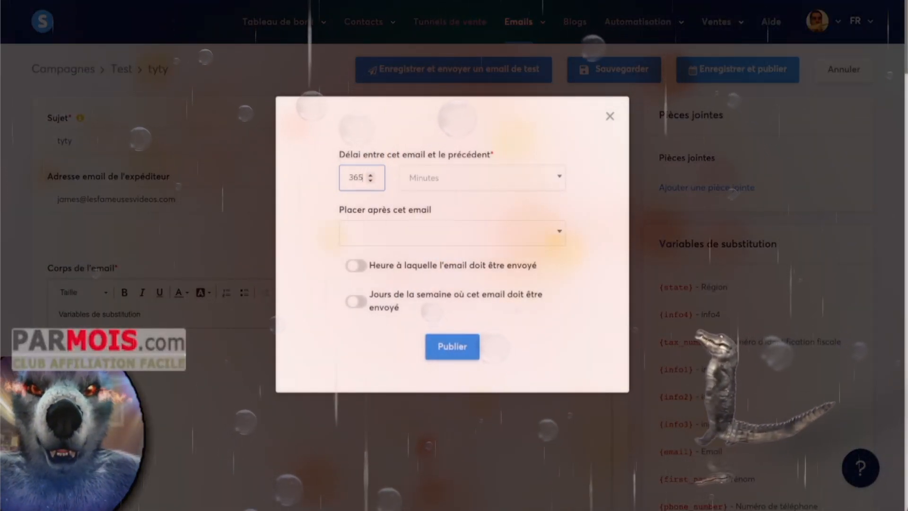
{"action": "left_click", "coordinate": [424, 183]}
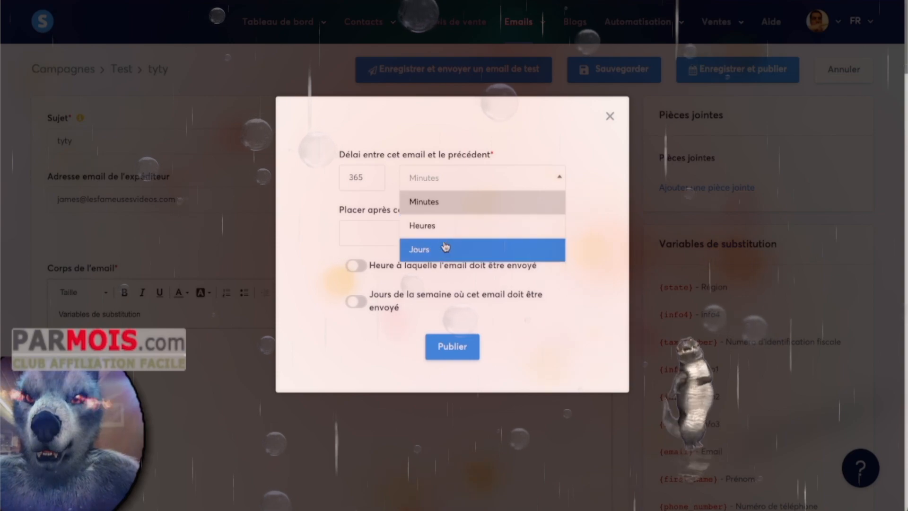
{"action": "left_click", "coordinate": [439, 247]}
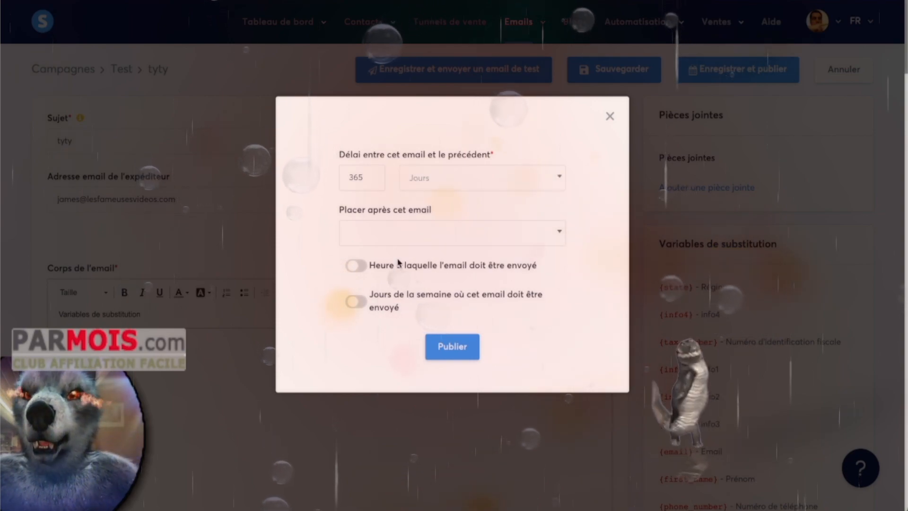
{"action": "left_click", "coordinate": [450, 354]}
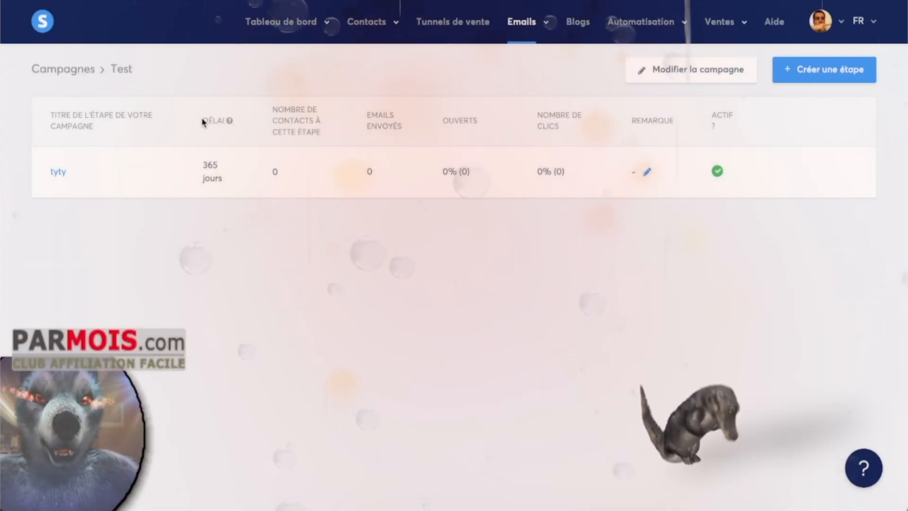